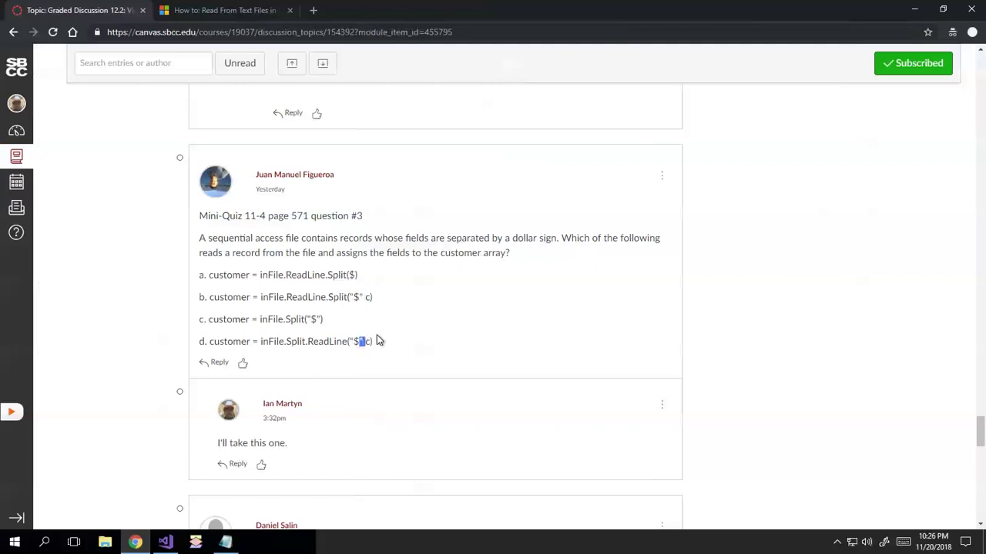
# Edit split.txt so the line reads tuna$fish$is$good$for$you$to$eat.
pyautogui.doubleClick(361, 342)
pyautogui.click(365, 342)
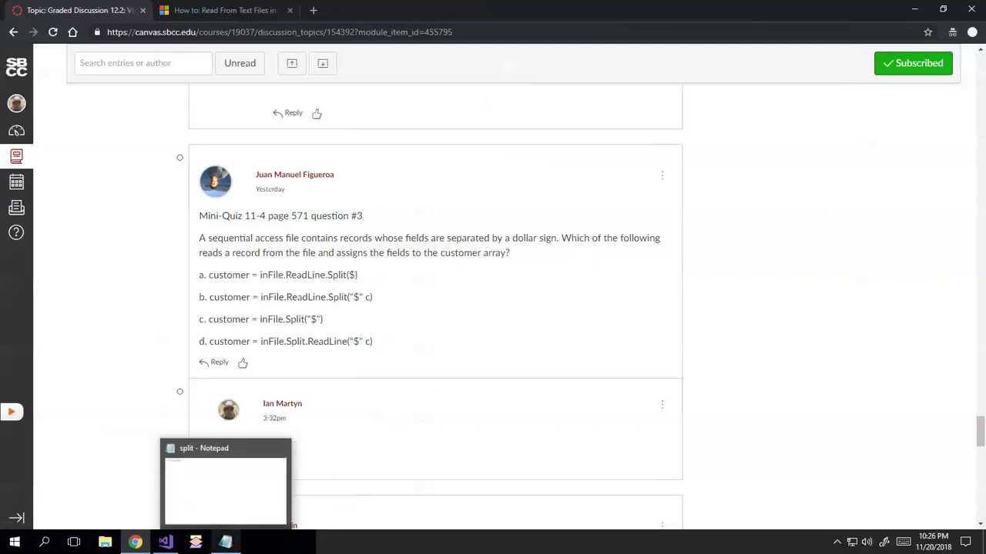
pyautogui.click(225, 542)
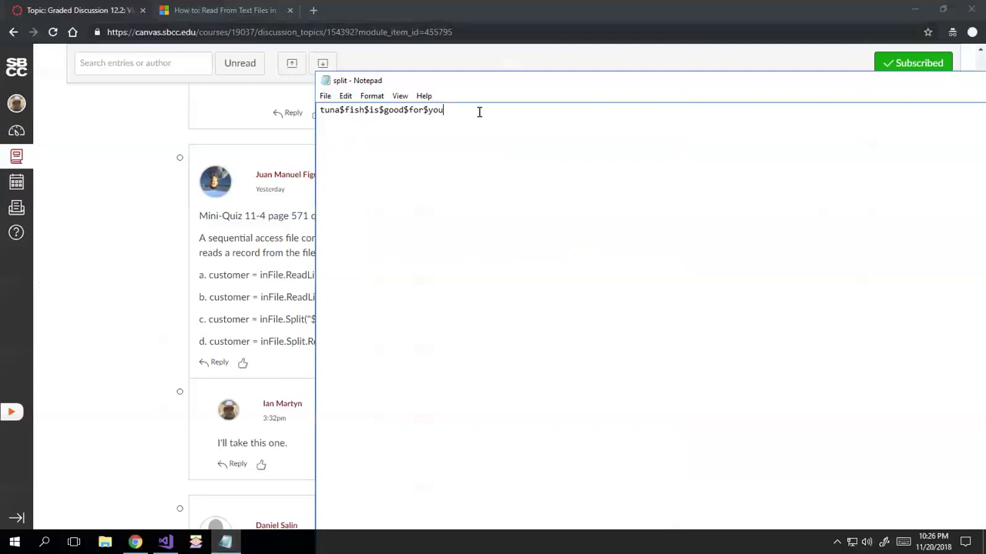
pyautogui.write('to#$')
pyautogui.press('BackSpace')
pyautogui.write('$eat')
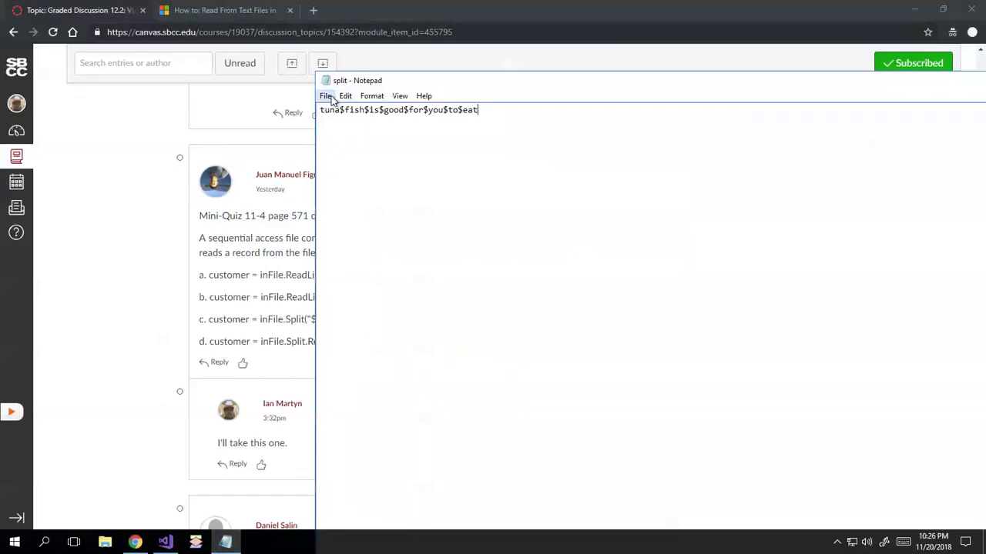
# Save split.txt in Notepad and return to the Visual Studio Split project.
pyautogui.click(325, 96)
pyautogui.click(341, 137)
pyautogui.click(164, 542)
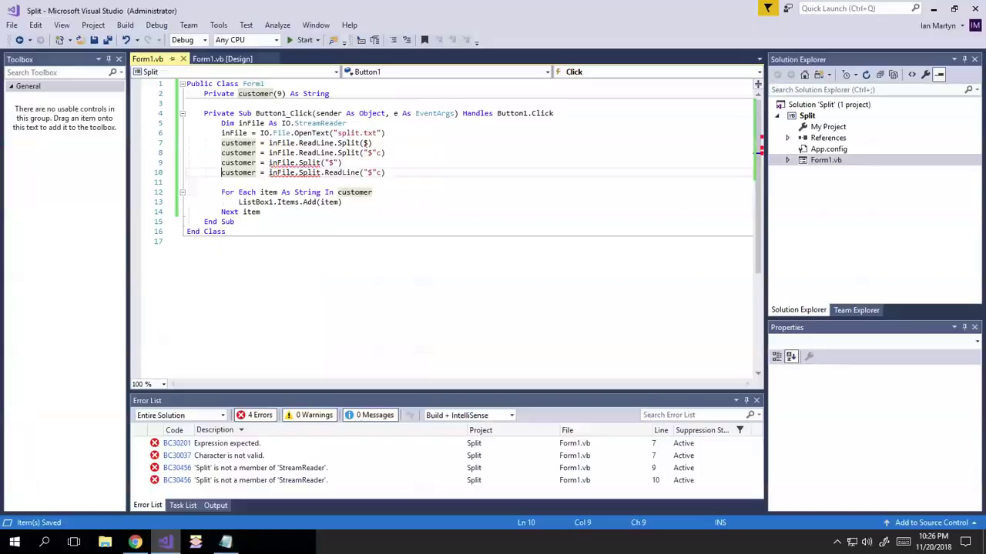
# After viewing the Form1 design, add a blank line below the OpenText line (line 6).
pyautogui.click(231, 60)
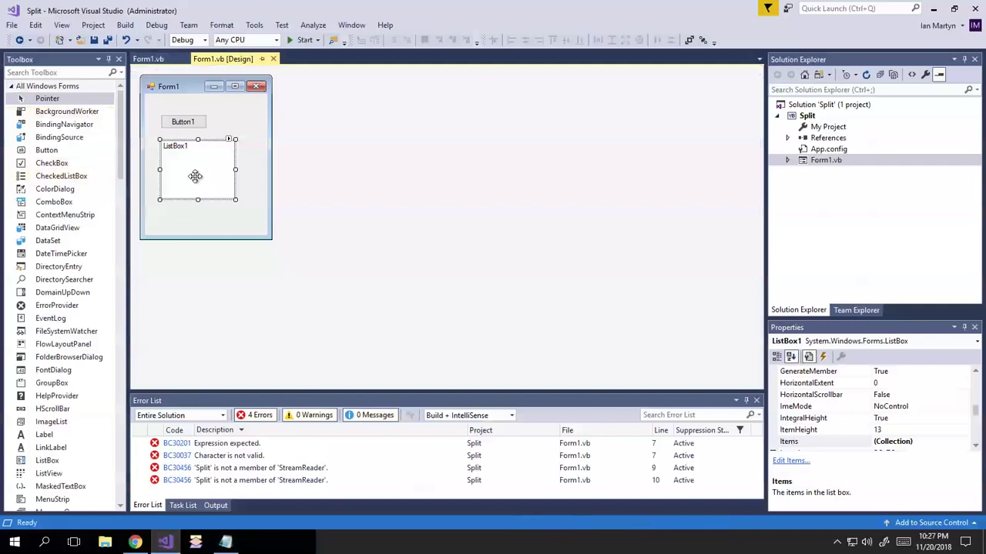
pyautogui.click(161, 60)
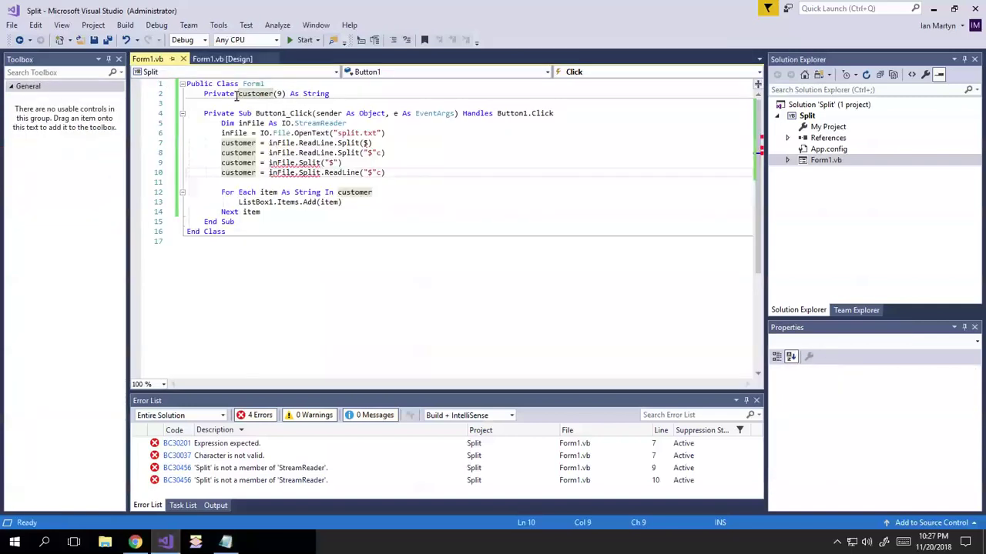
pyautogui.click(316, 94)
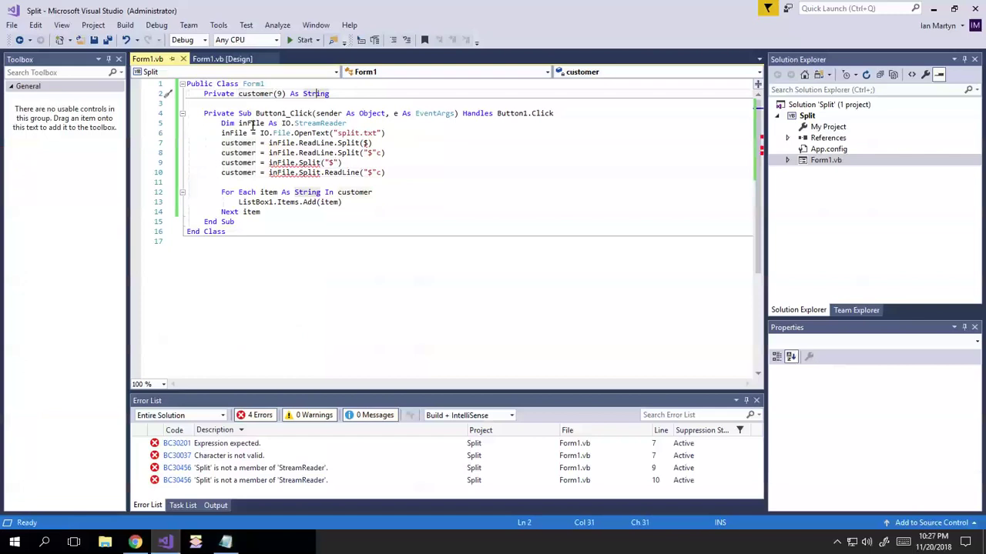
pyautogui.moveTo(251, 123)
pyautogui.click(407, 133)
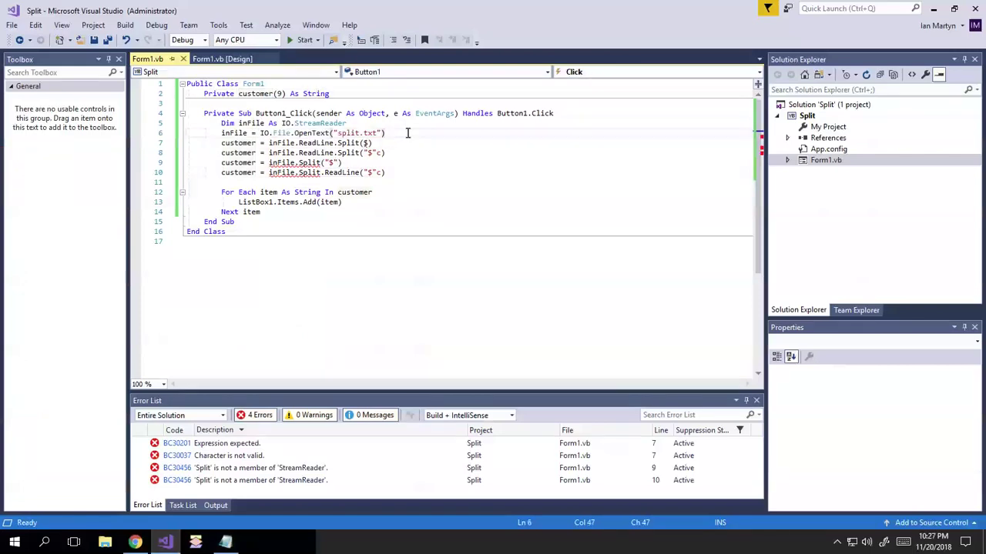
pyautogui.press('Return')
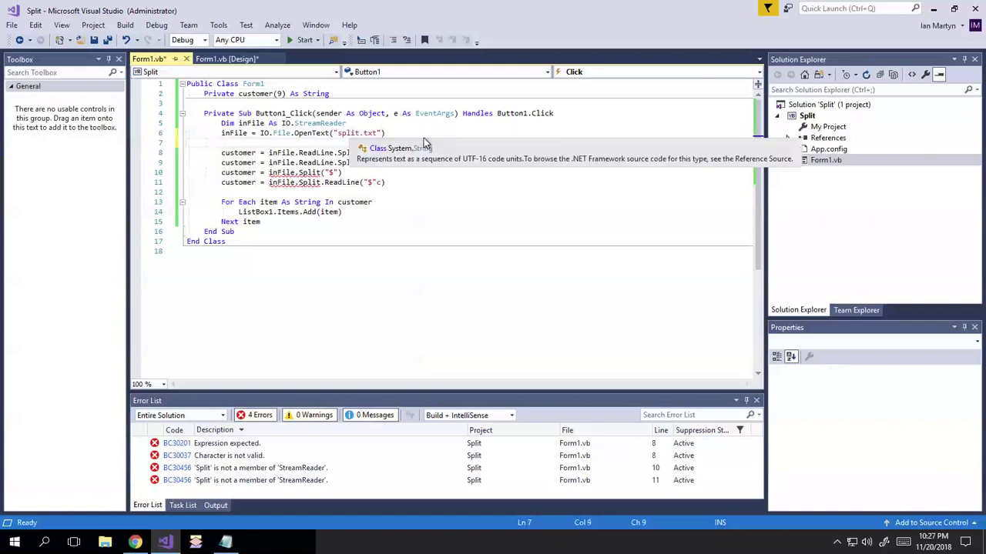
pyautogui.click(294, 133)
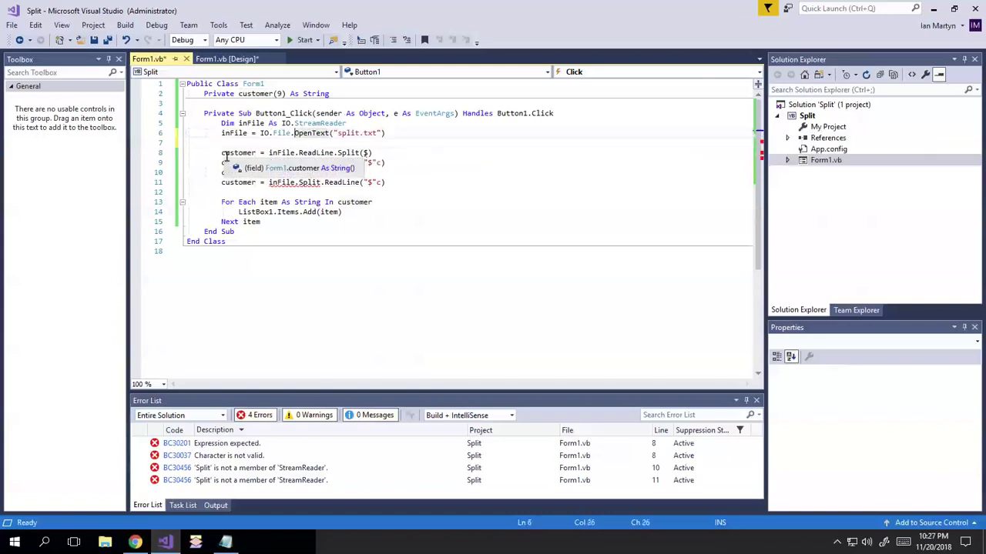
pyautogui.click(220, 157)
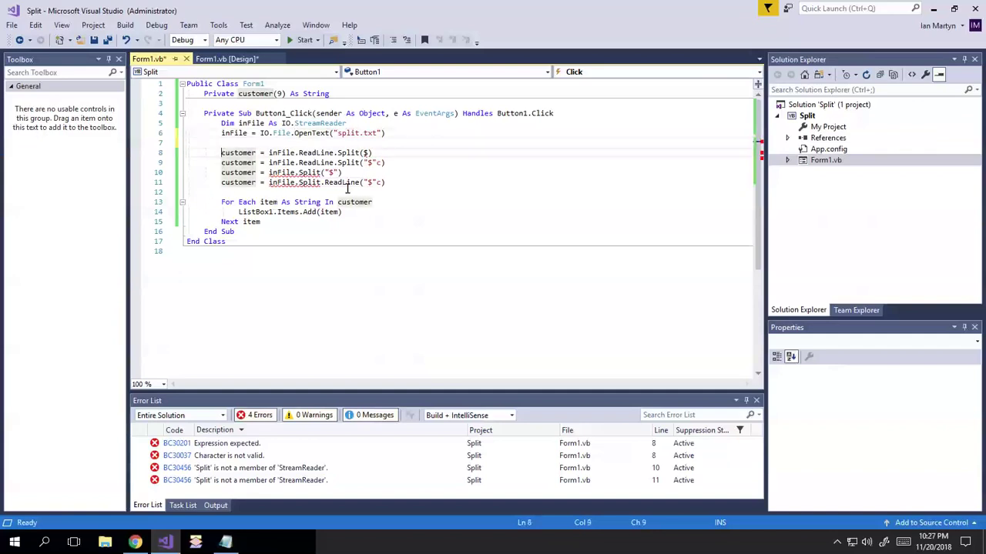
pyautogui.click(387, 182)
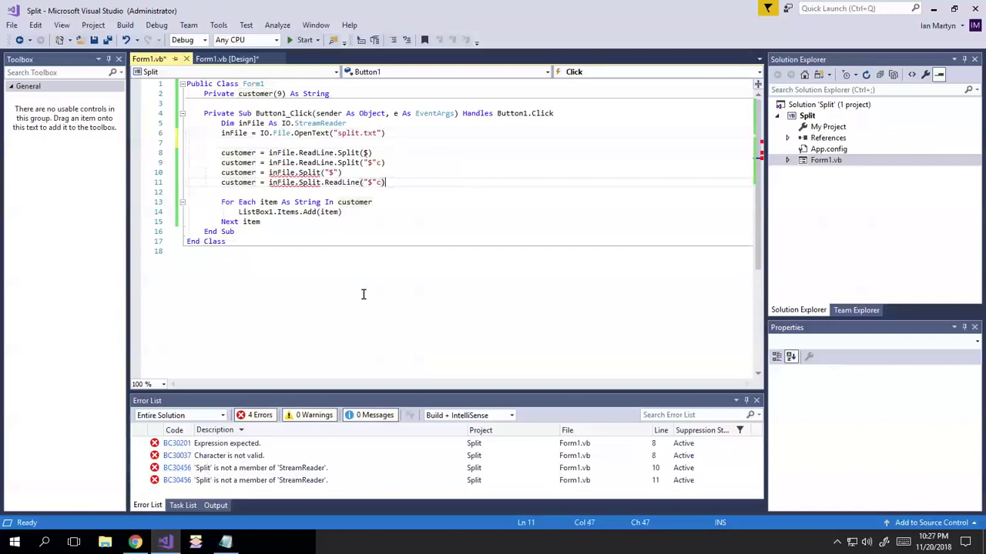
pyautogui.click(221, 202)
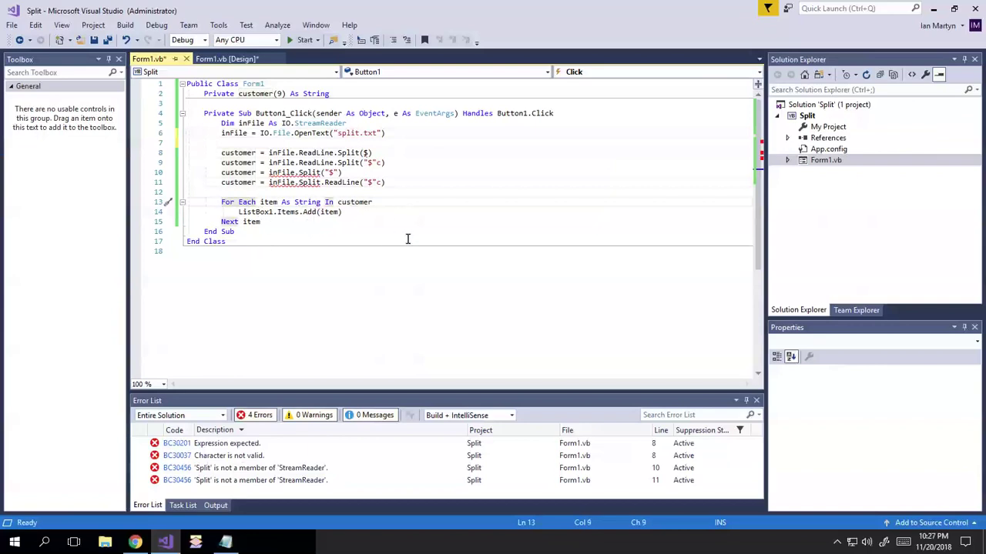
pyautogui.click(337, 163)
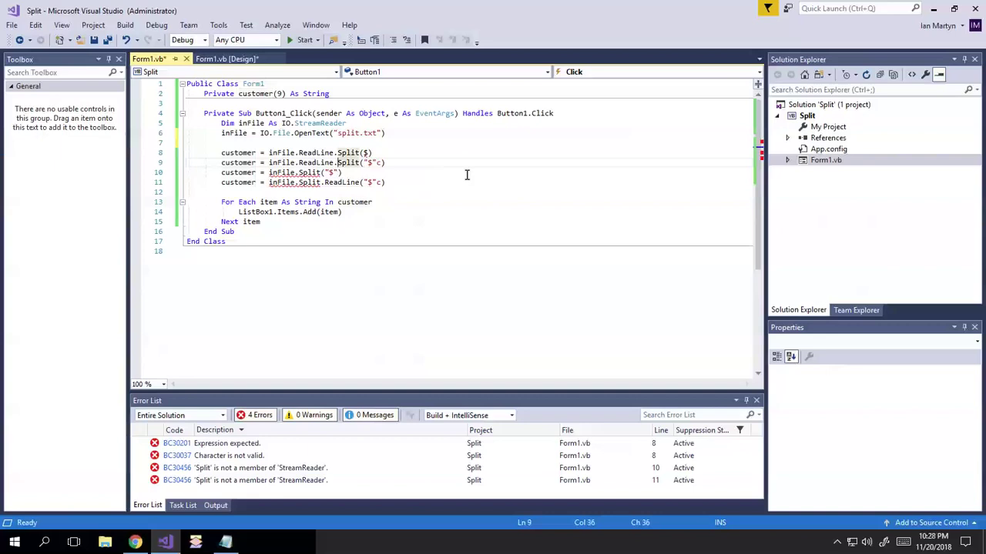
pyautogui.moveTo(218, 162); pyautogui.dragTo(391, 162)
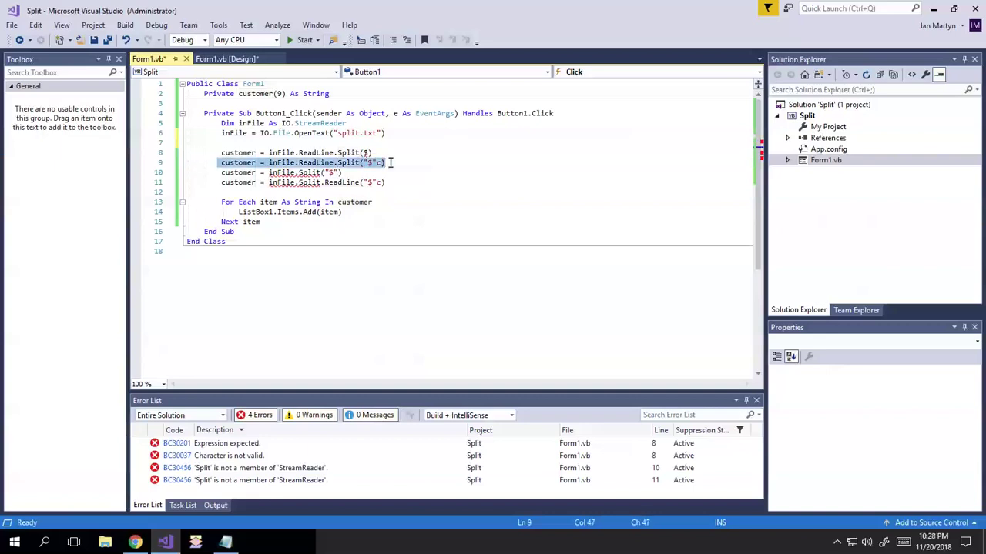
pyautogui.click(390, 162)
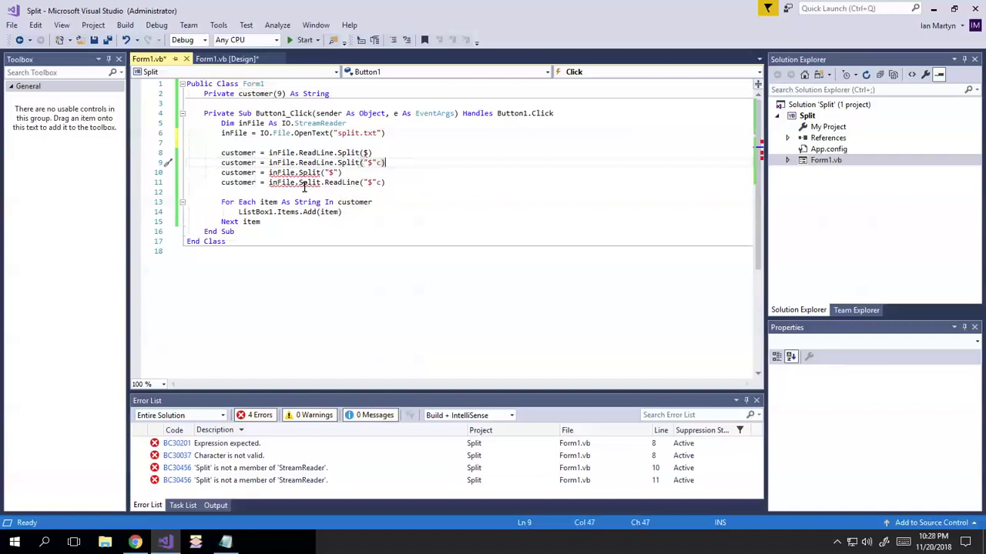
# Comment out customer lines 8, 10 and 11, keeping ReadLine.Split("$"c), and save.
pyautogui.moveTo(233, 134)
pyautogui.click(221, 153)
pyautogui.write("'")
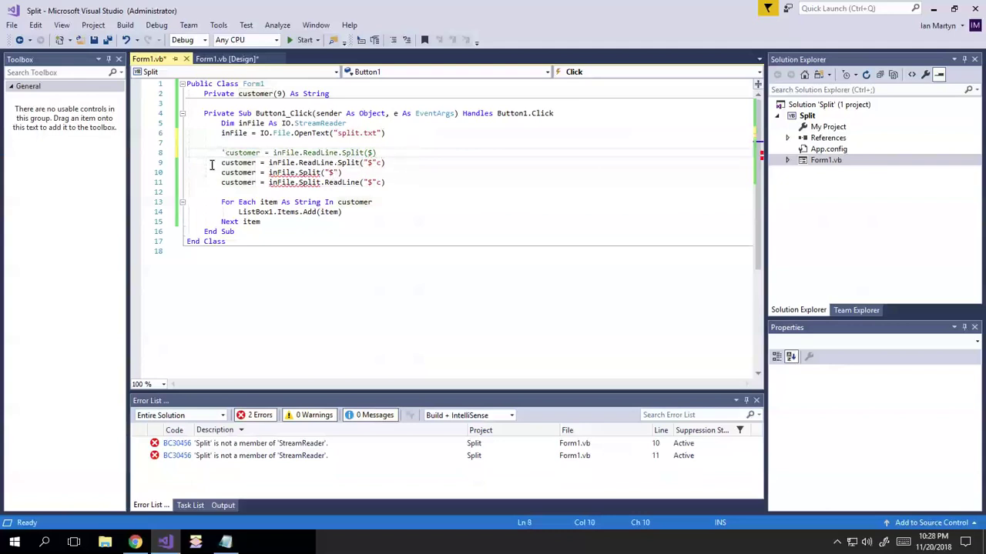
pyautogui.click(221, 173)
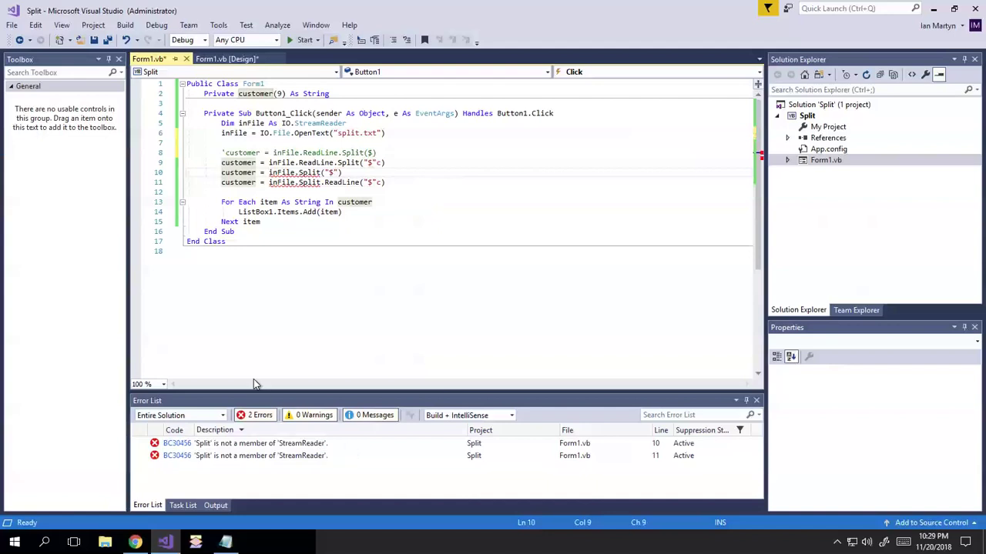
pyautogui.write("'")
pyautogui.click(221, 183)
pyautogui.write("'")
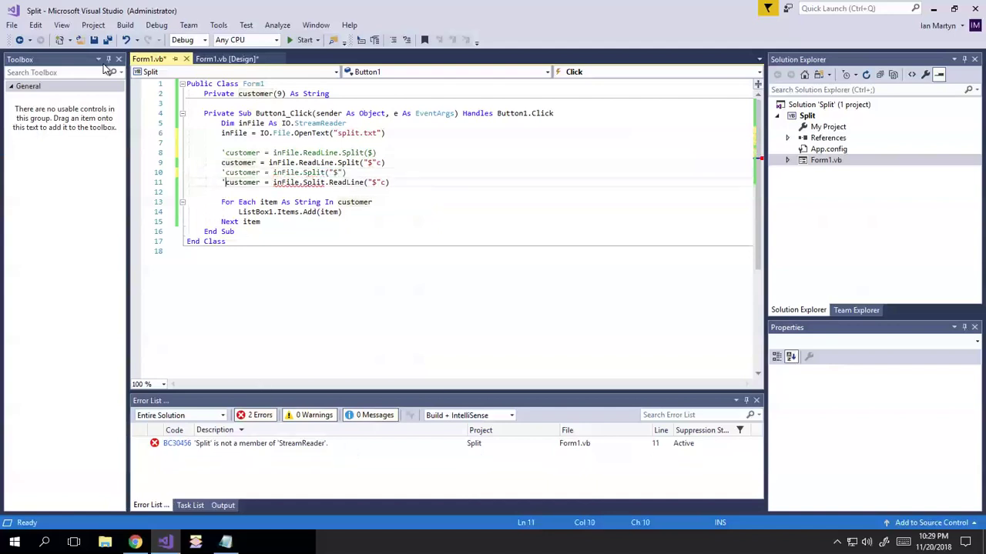
pyautogui.click(108, 41)
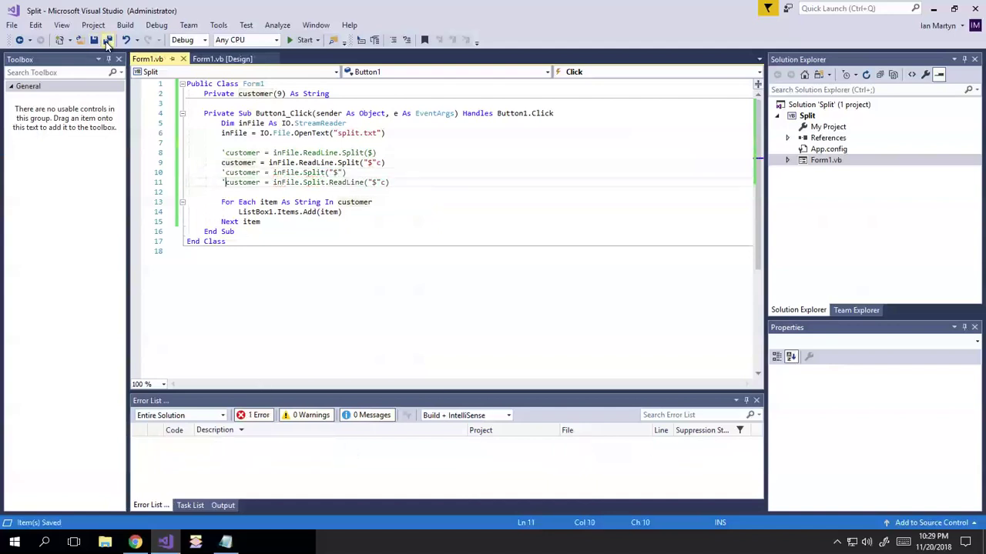
# Run the Split program and re-save split.txt in Notepad.
pyautogui.click(305, 45)
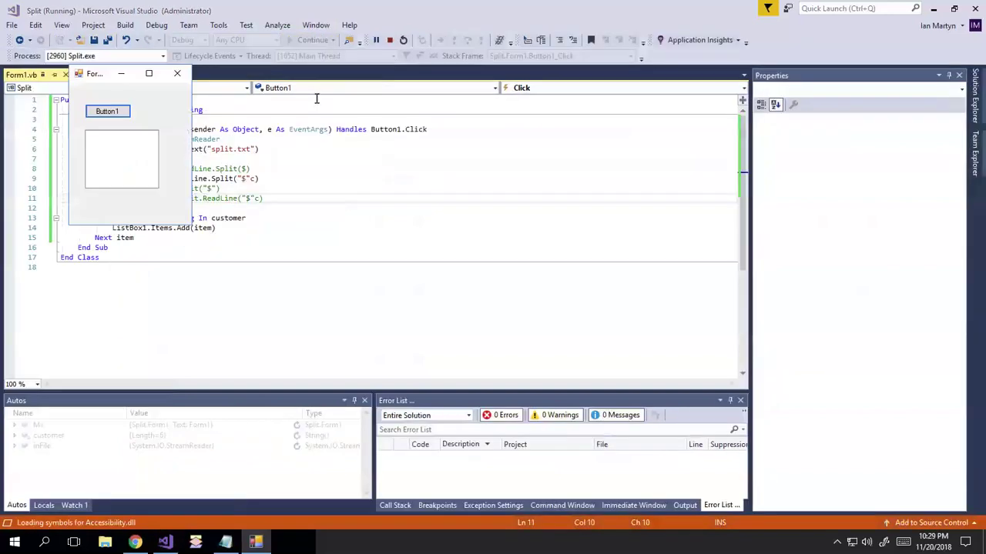
pyautogui.click(256, 543)
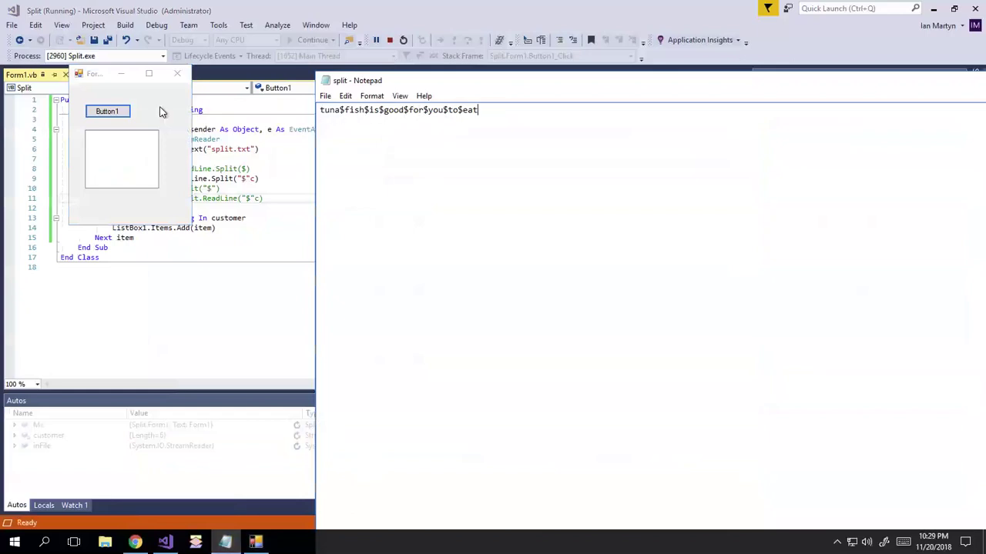
pyautogui.click(326, 97)
pyautogui.click(344, 137)
# List the words tuna through eat, then append $Hooray in Notepad and reload the list.
pyautogui.click(110, 113)
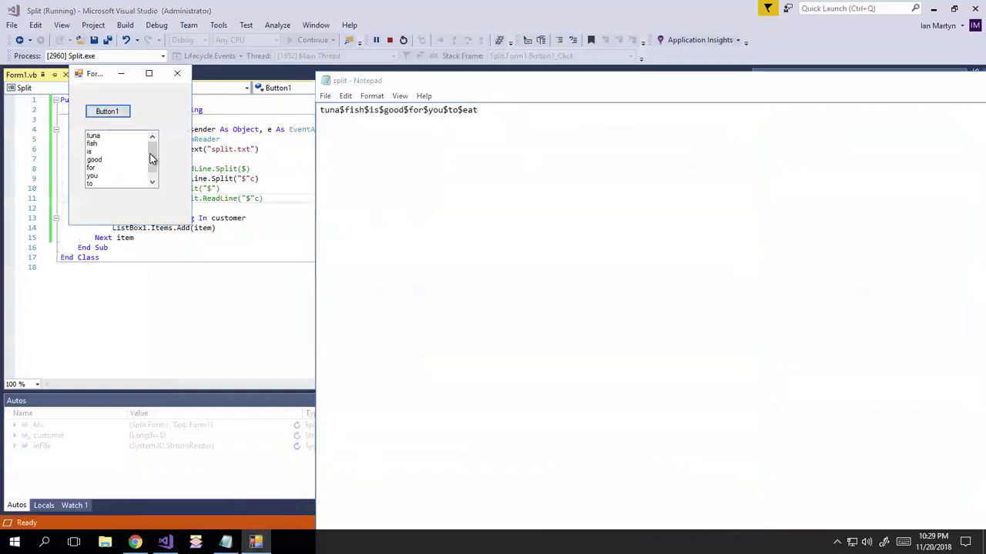
pyautogui.moveTo(151, 157); pyautogui.dragTo(142, 129)
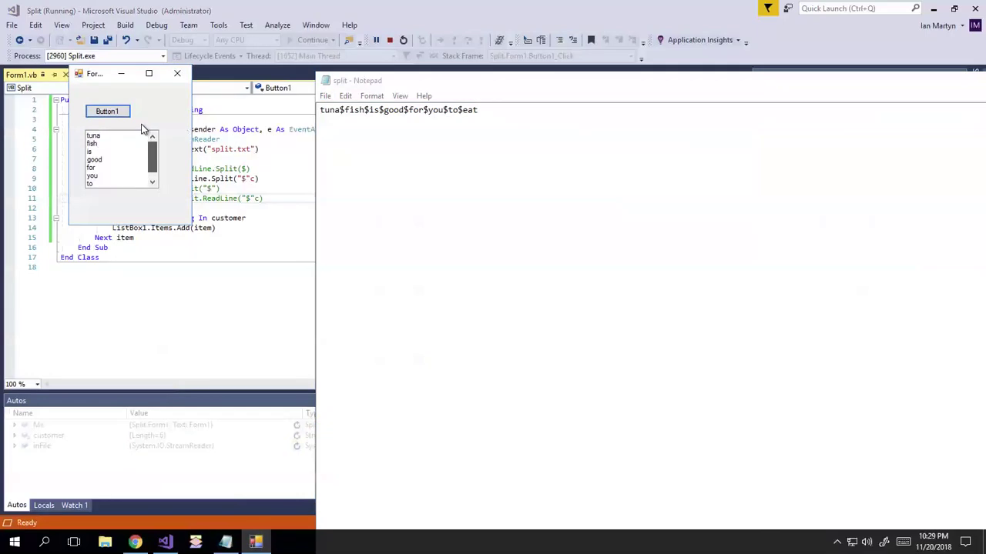
pyautogui.click(514, 116)
pyautogui.write('$Hooray')
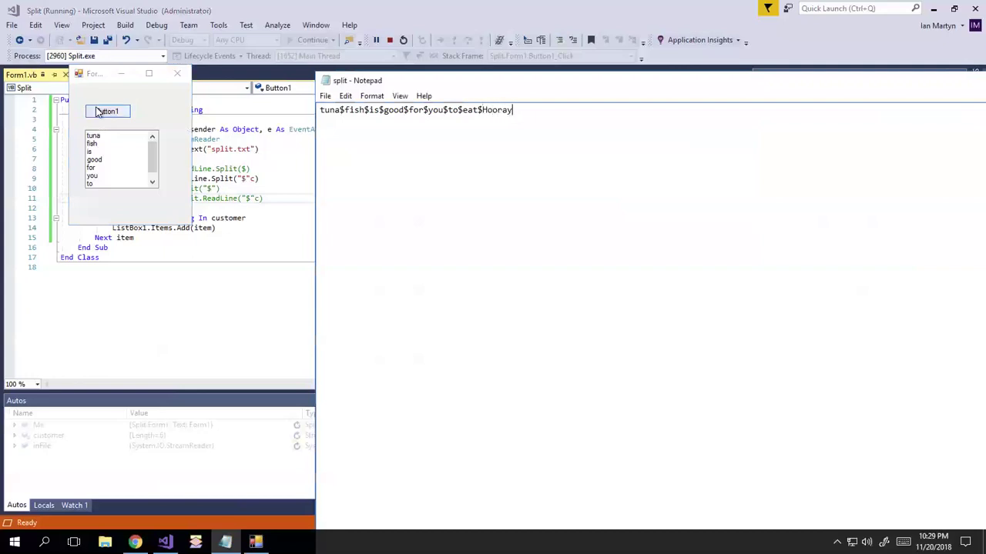
pyautogui.click(104, 112)
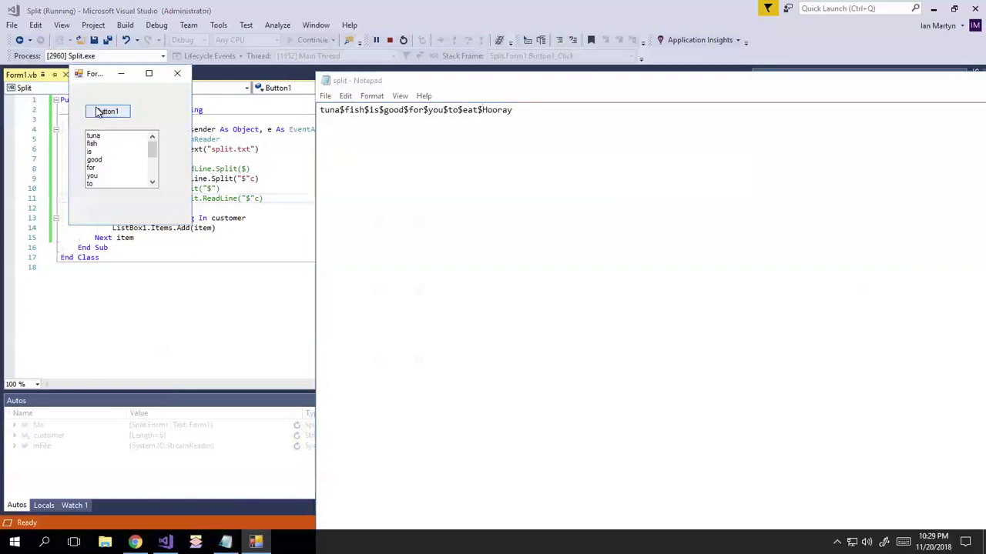
pyautogui.click(157, 182)
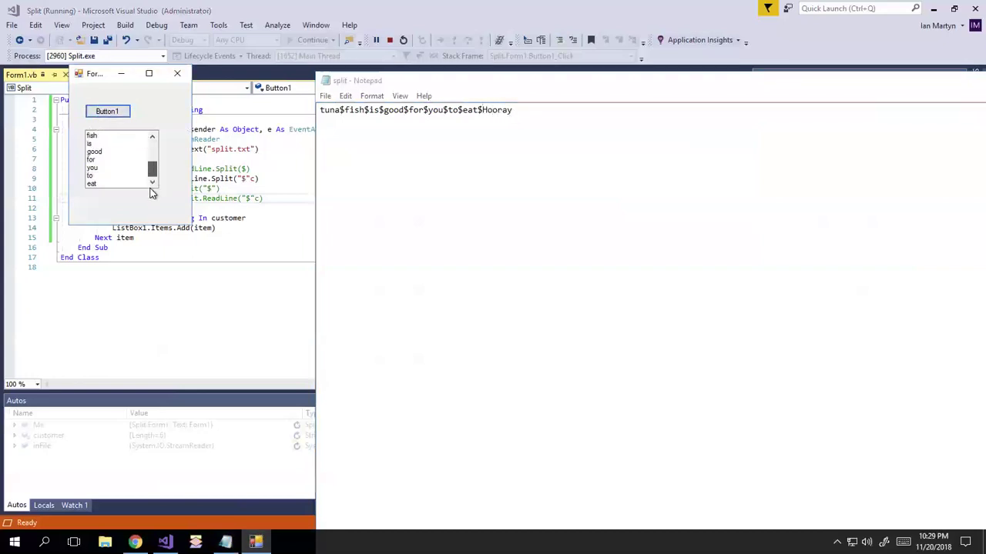
pyautogui.scroll(1, 151, 172)
# Try saving the Hooray edit, dismiss the file-in-use error, and cancel Save As.
pyautogui.doubleClick(524, 110)
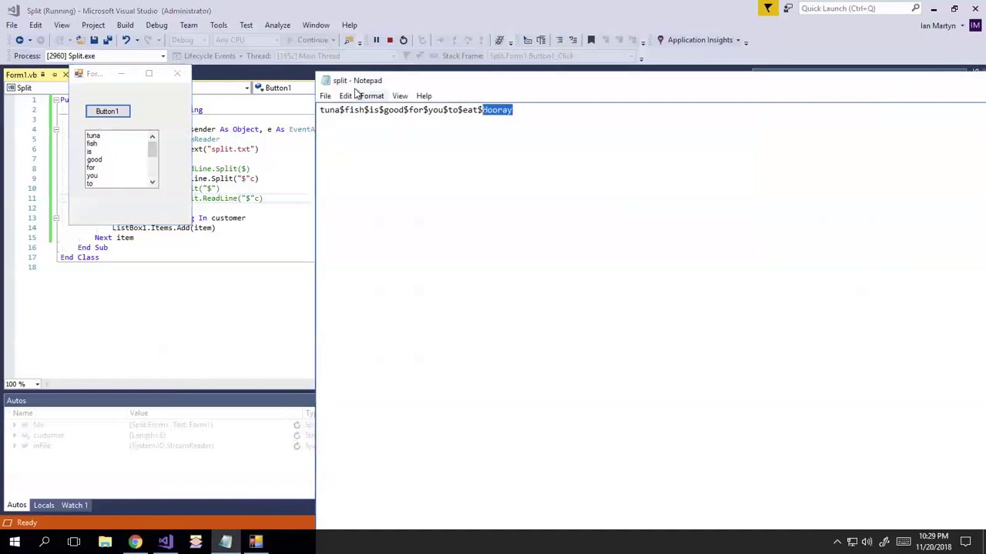
pyautogui.click(325, 96)
pyautogui.click(338, 138)
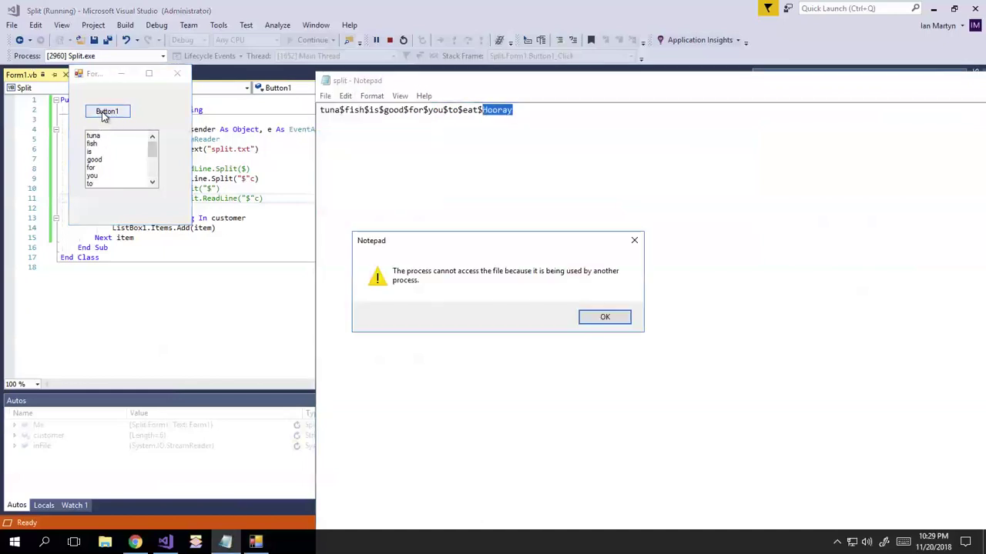
pyautogui.click(604, 317)
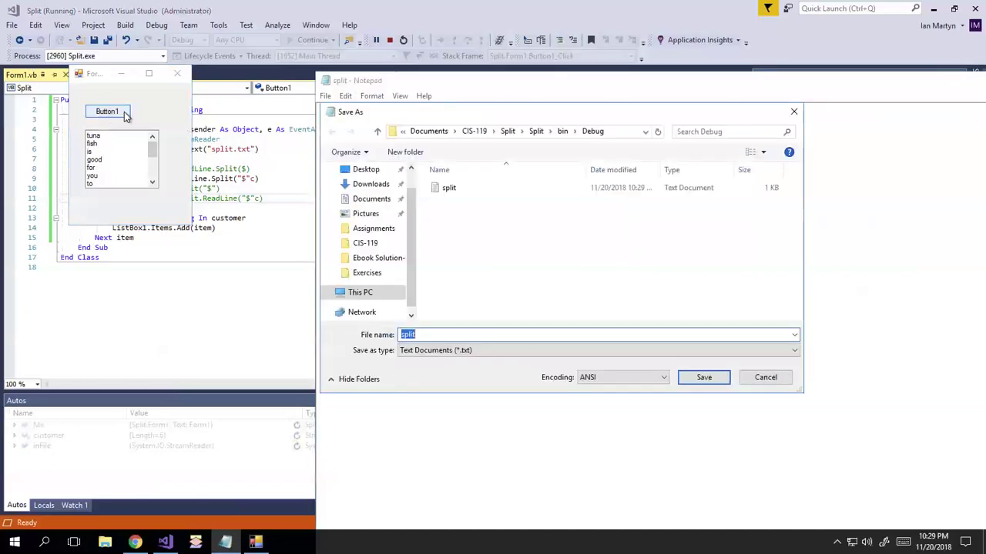
pyautogui.click(758, 377)
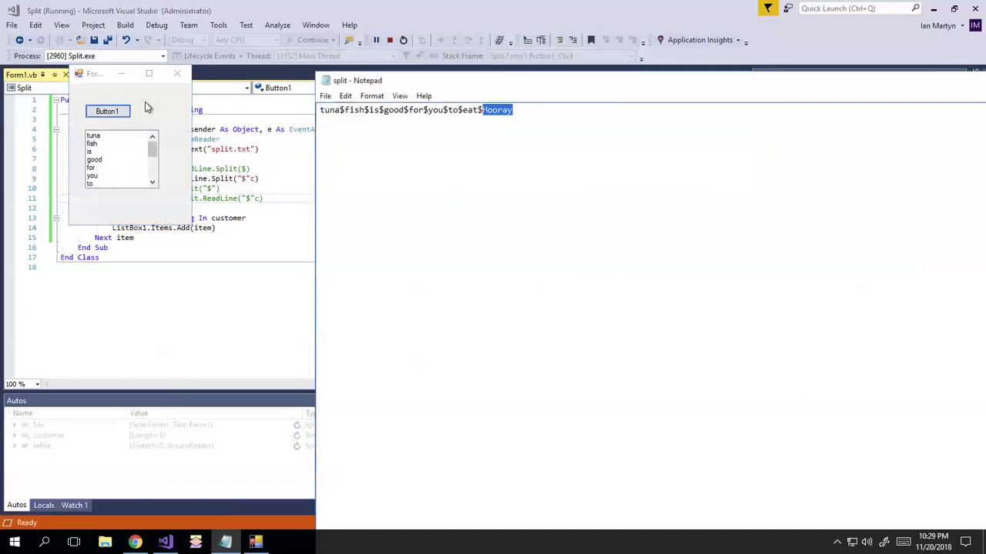
# Stop the program, add inFile.Close() after Next item, save all files, and run again.
pyautogui.click(177, 73)
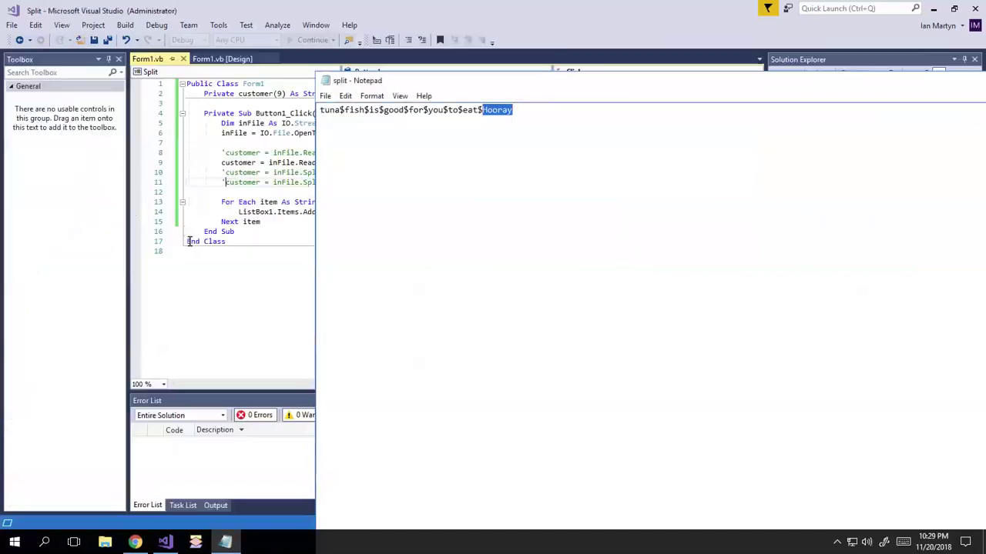
pyautogui.click(265, 224)
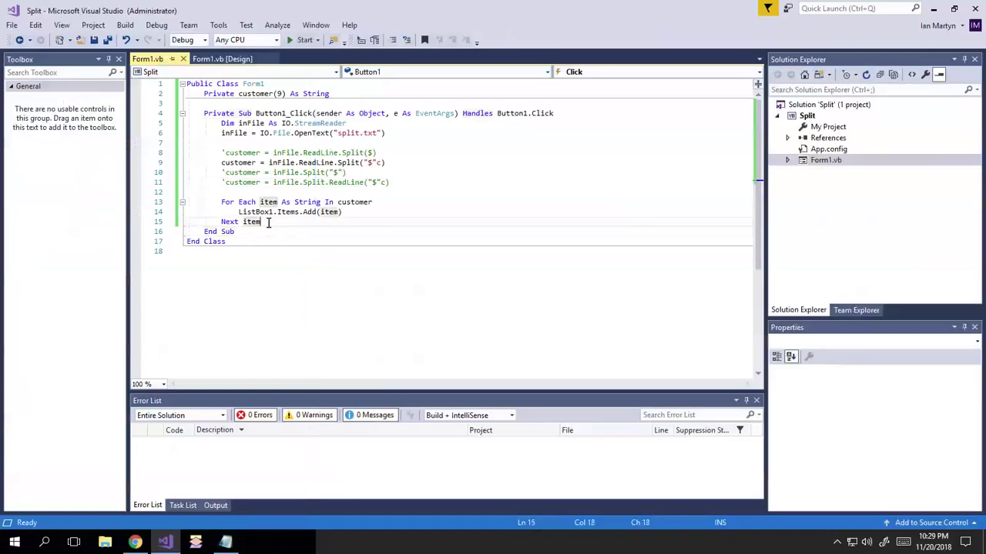
pyautogui.press('Return')
pyautogui.press('Return')
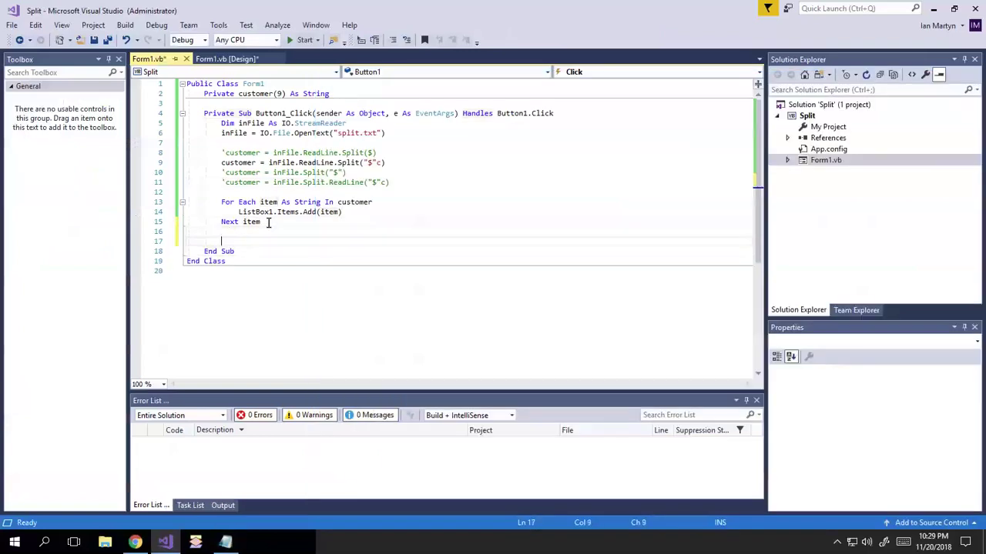
pyautogui.write('ui')
pyautogui.press('BackSpace')
pyautogui.press('BackSpace')
pyautogui.write('inFile')
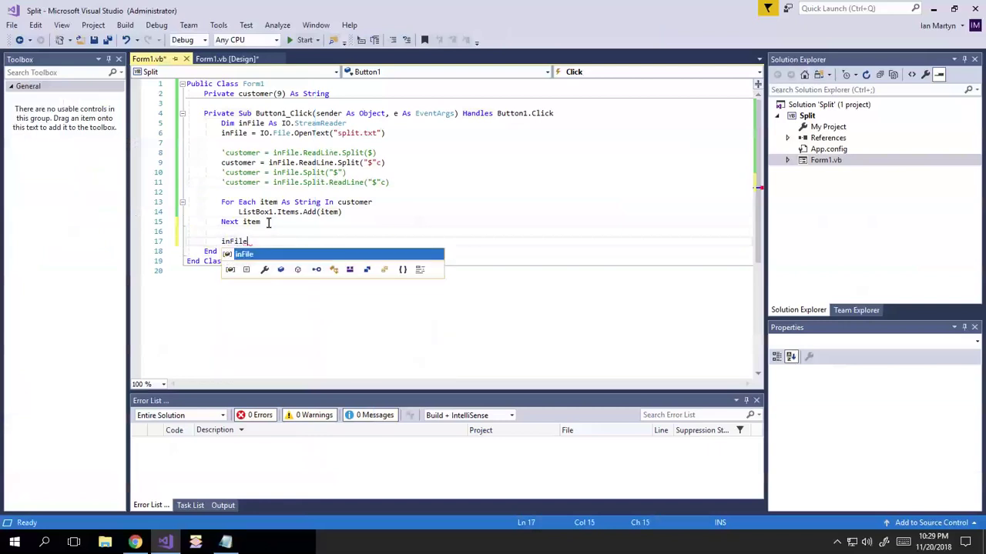
pyautogui.write('.Close()')
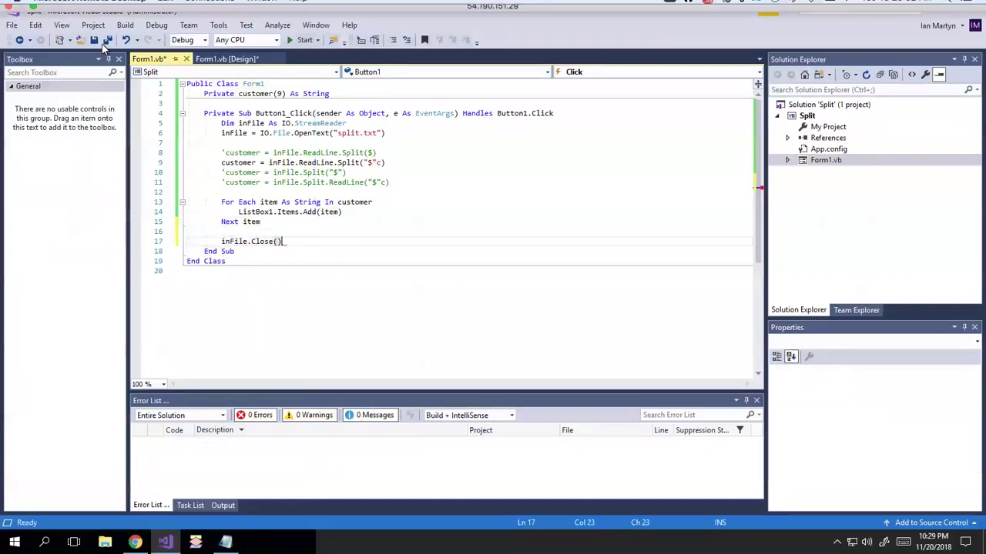
pyautogui.click(109, 43)
pyautogui.click(293, 40)
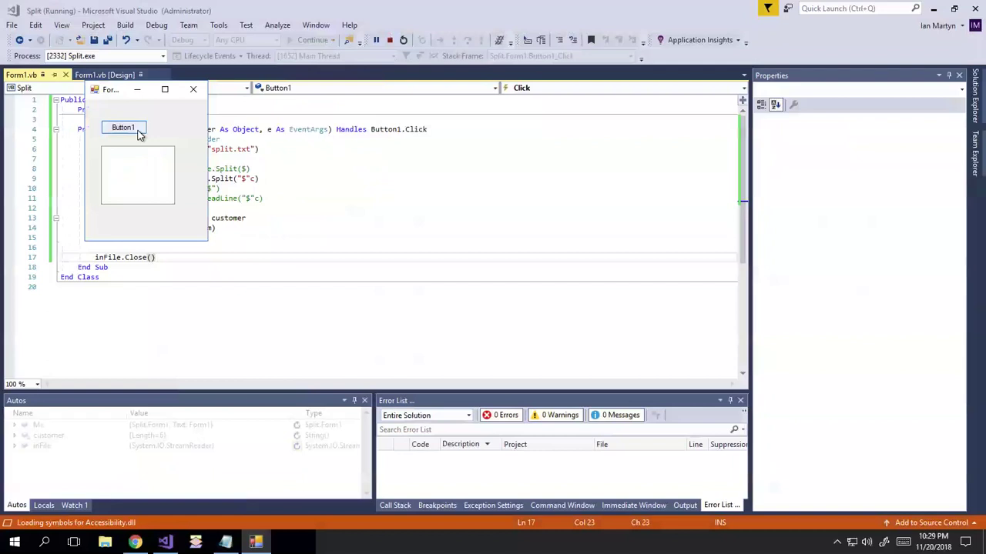
# Fill the list, then delete to$eat so split.txt ends with you$Hooray.
pyautogui.click(137, 130)
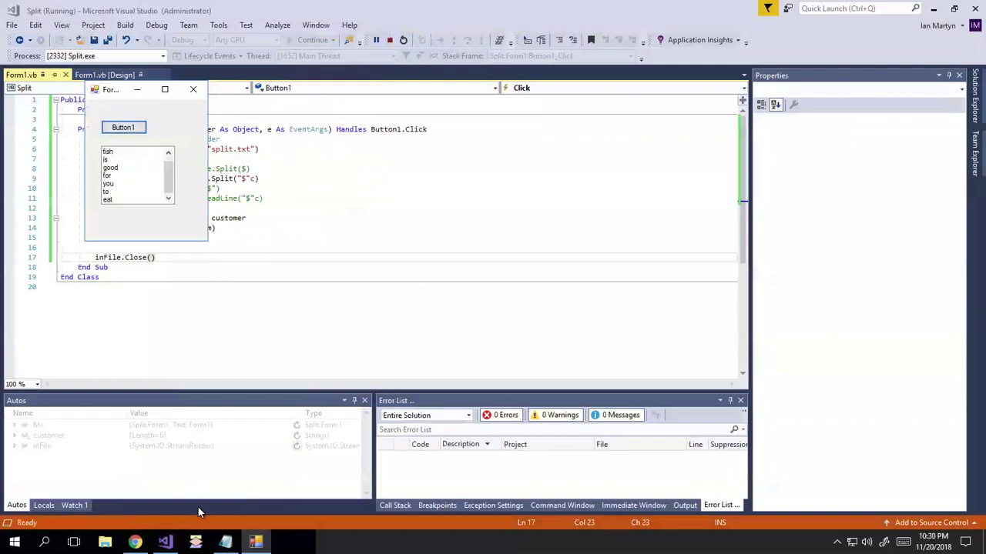
pyautogui.click(225, 543)
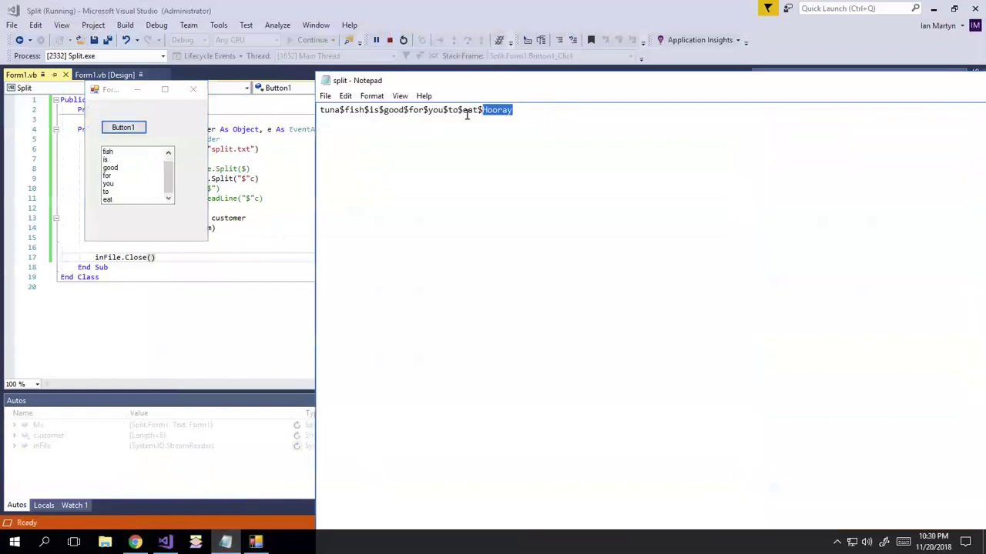
pyautogui.moveTo(466, 113); pyautogui.dragTo(448, 110)
pyautogui.press('Delete')
# Save split.txt and reload the list so Hooray appears last.
pyautogui.click(325, 95)
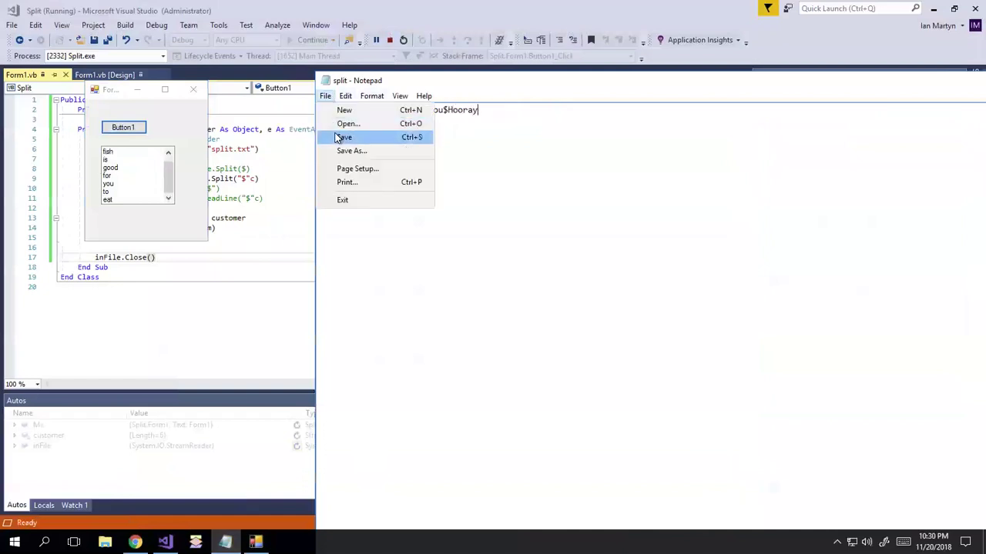
pyautogui.click(336, 138)
pyautogui.click(120, 129)
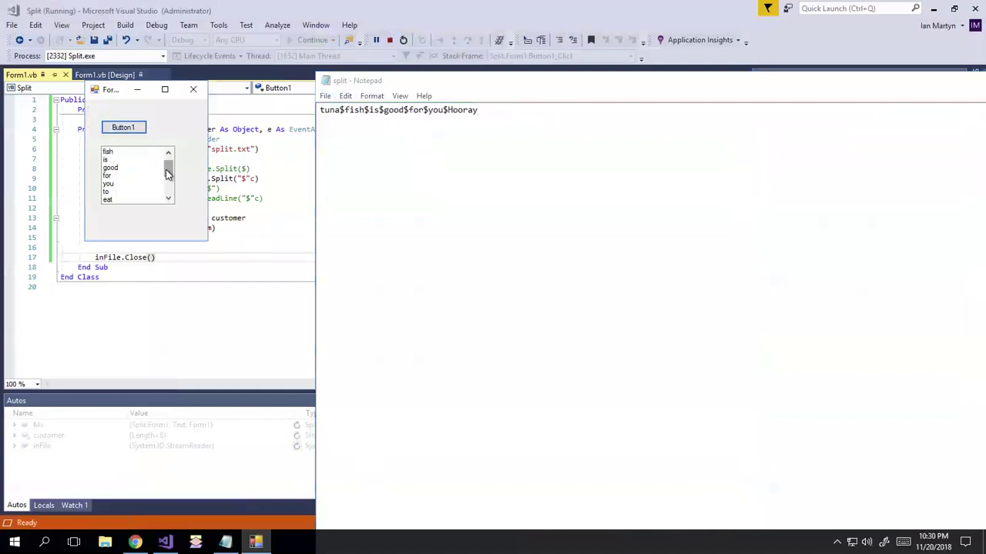
pyautogui.moveTo(168, 171); pyautogui.dragTo(168, 193)
pyautogui.moveTo(167, 187)
pyautogui.mouseDown()
pyautogui.moveTo(158, 154)
pyautogui.moveTo(163, 226)
pyautogui.mouseUp()
pyautogui.moveTo(169, 185); pyautogui.dragTo(161, 248)
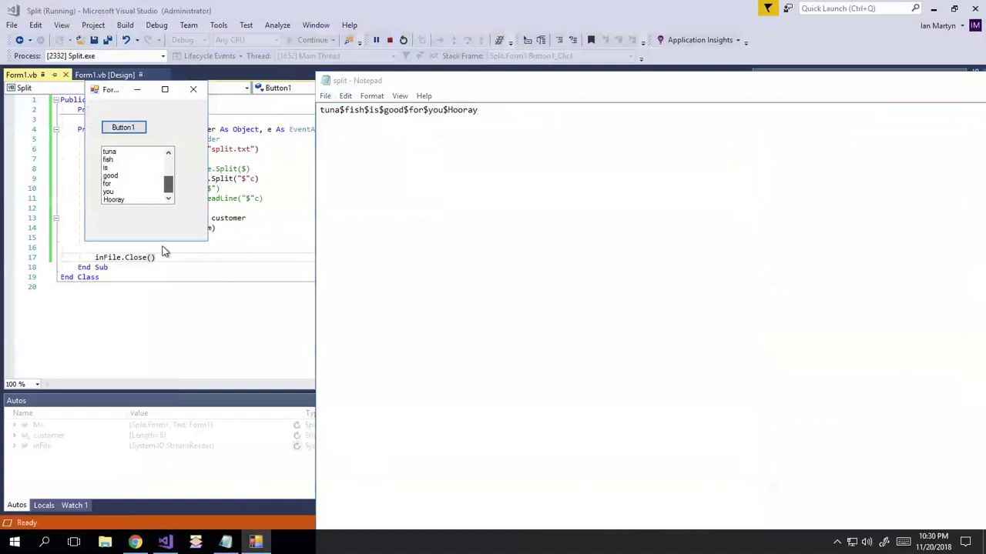
# Close the running Form1 window, move Notepad aside, and close Notepad.
pyautogui.click(193, 90)
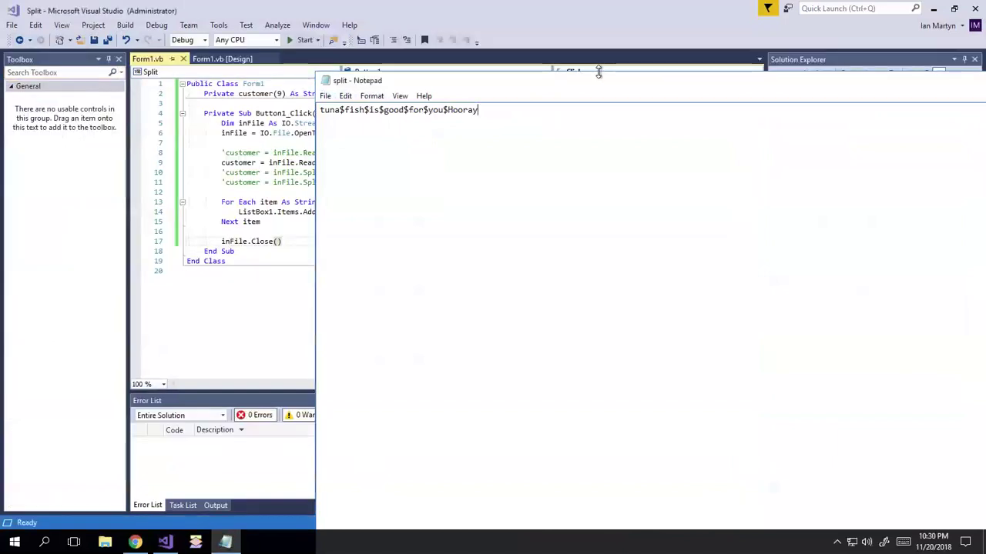
pyautogui.moveTo(599, 71); pyautogui.dragTo(660, 89)
pyautogui.moveTo(946, 86); pyautogui.dragTo(621, 110)
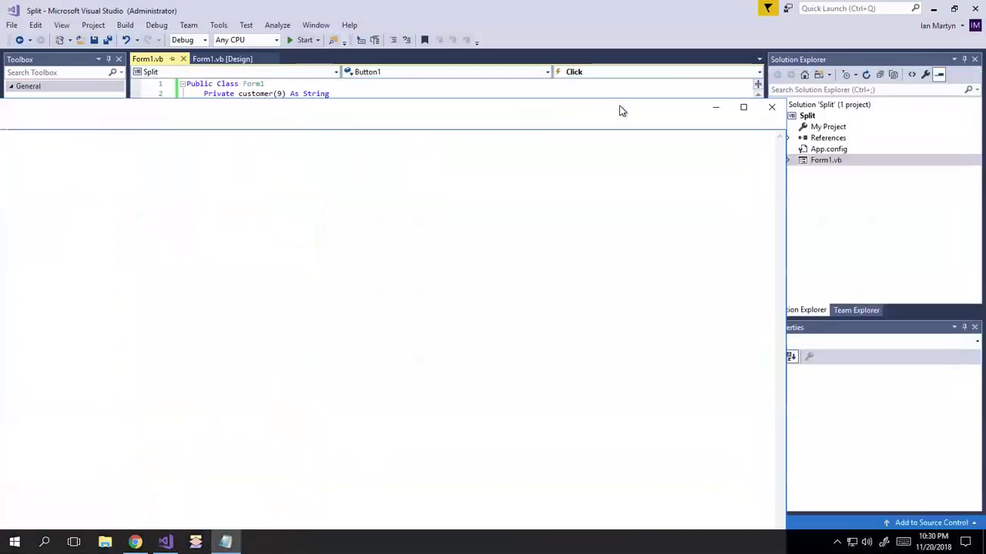
pyautogui.click(771, 105)
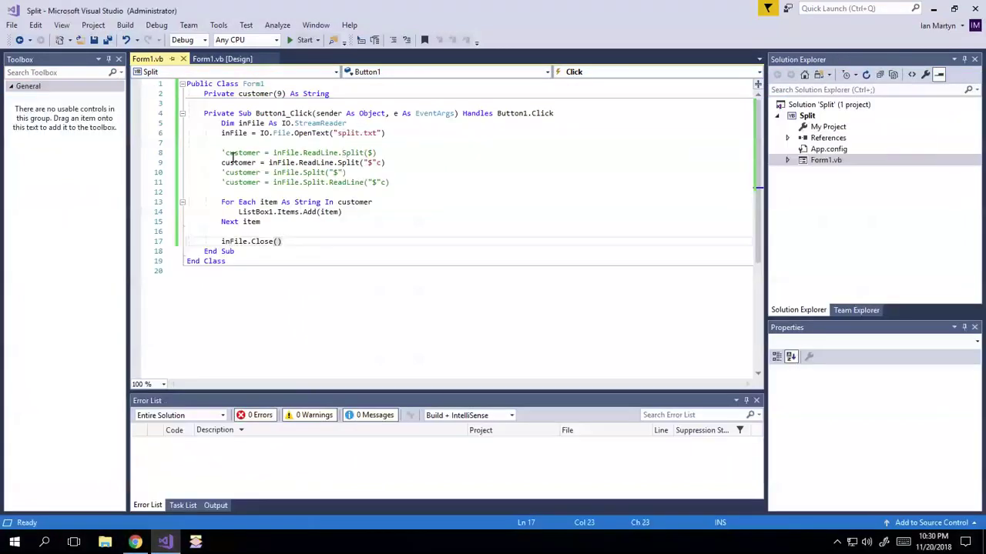